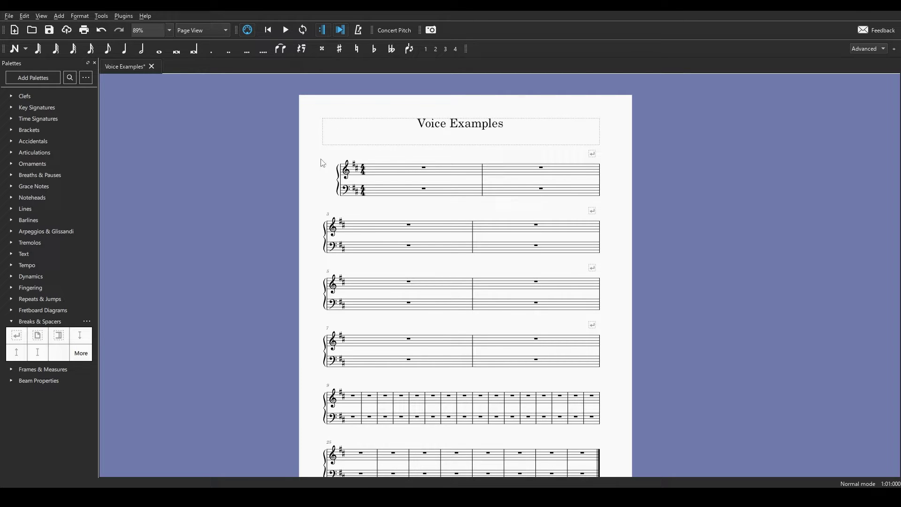
- Zoom the Voice Examples score to 200% and recenter the title and first system
scroll(363, 192, up, 5)
scroll(363, 192, up, 2)
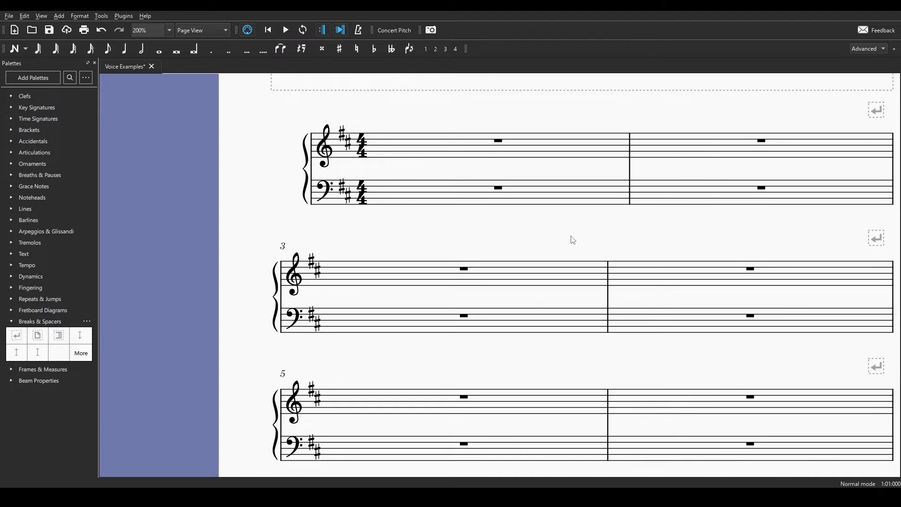
scroll(485, 267, up, 3)
drag(487, 292, 471, 312)
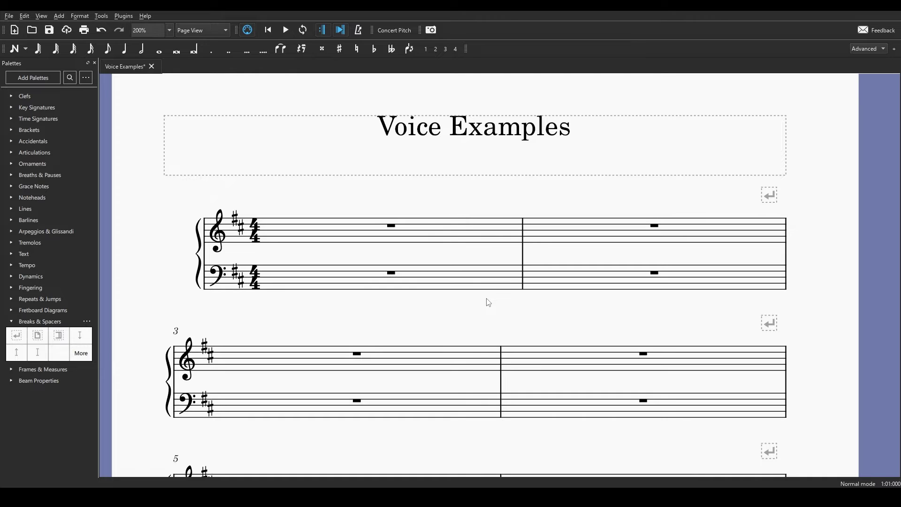
- Enter four quarter-note A's on beats 1–4 of the first treble measure
click(16, 51)
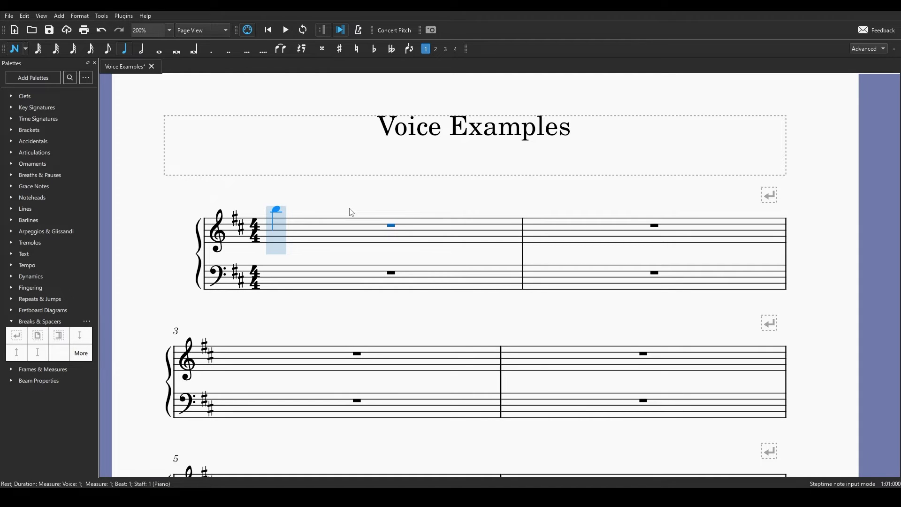
click(280, 233)
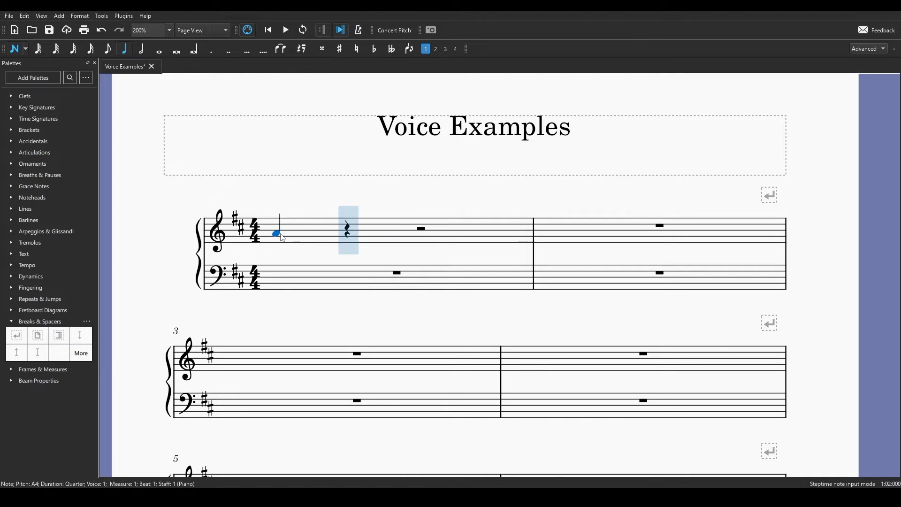
click(351, 234)
click(416, 233)
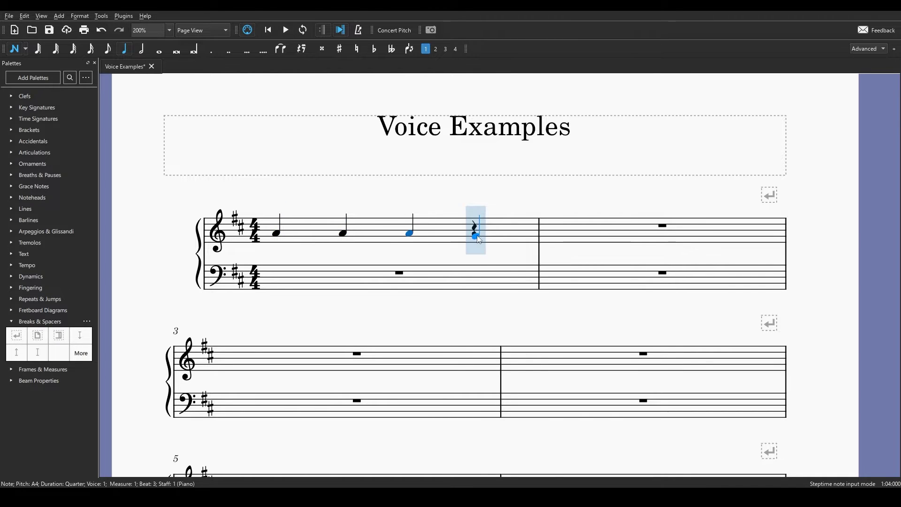
click(478, 233)
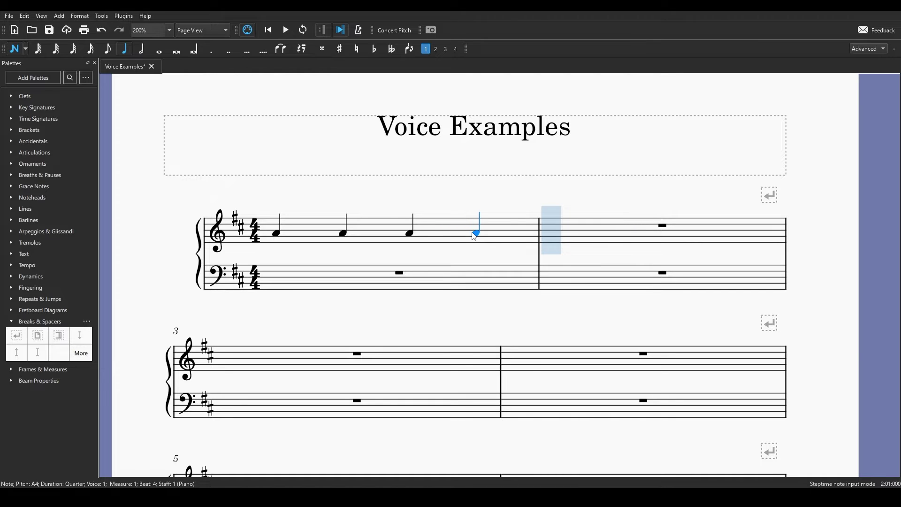
click(107, 48)
- Turn beats 2 and 4 of measure 1 into beamed eighth-note D pairs, then exit note input
click(349, 231)
click(345, 246)
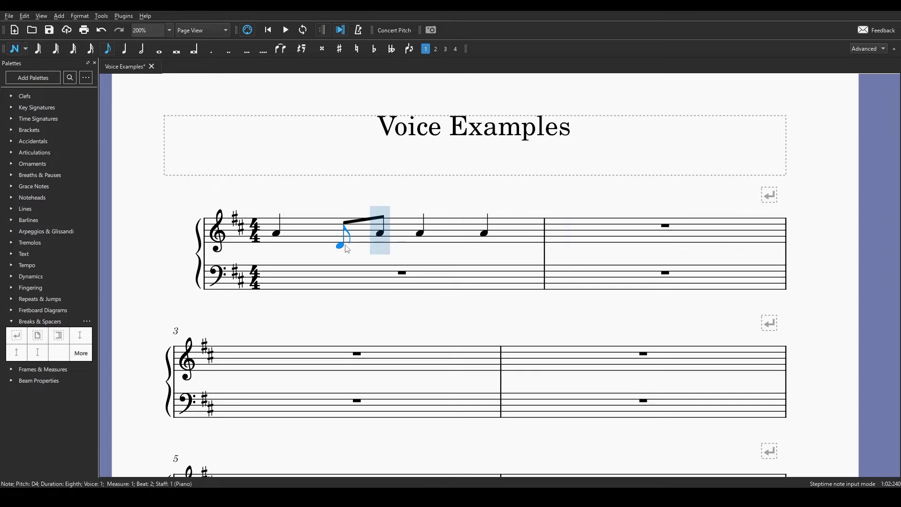
click(378, 245)
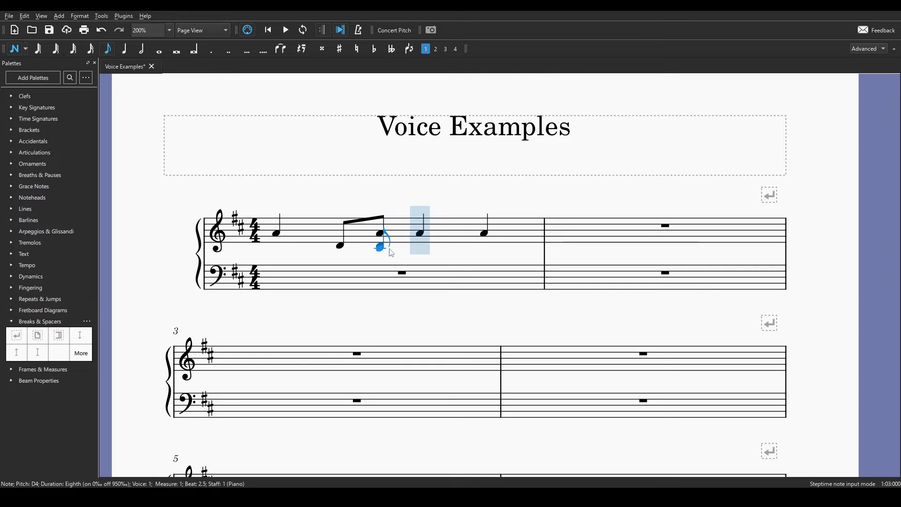
click(496, 249)
click(517, 246)
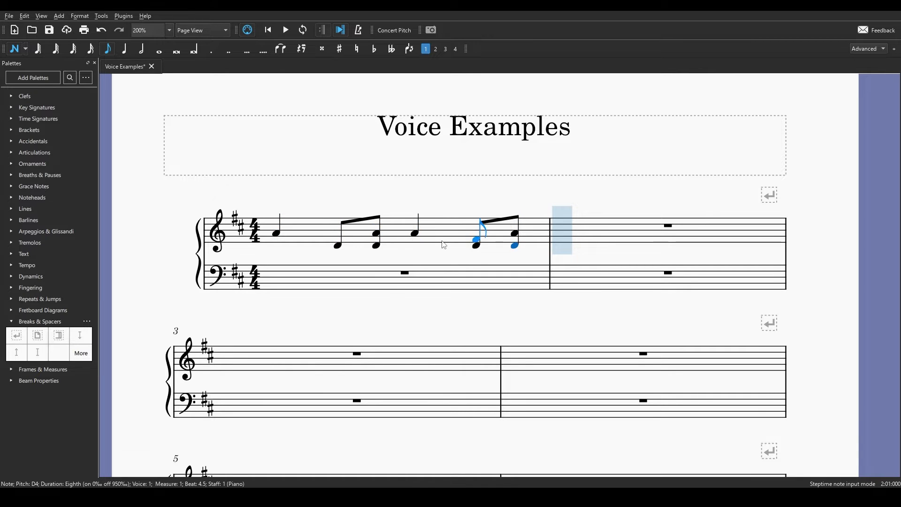
key(Escape)
click(334, 282)
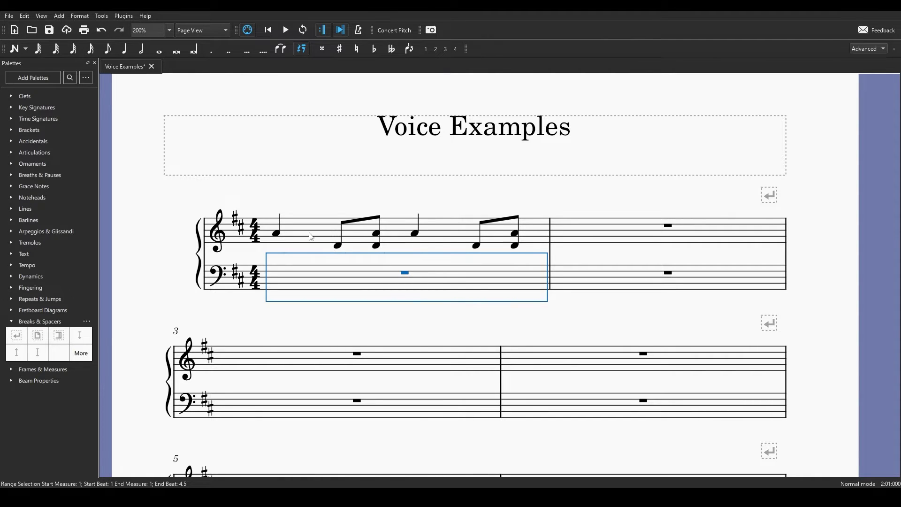
- Play measure 1, add an A above the beat-2 and beat-4 eighths, and replay it
key(space)
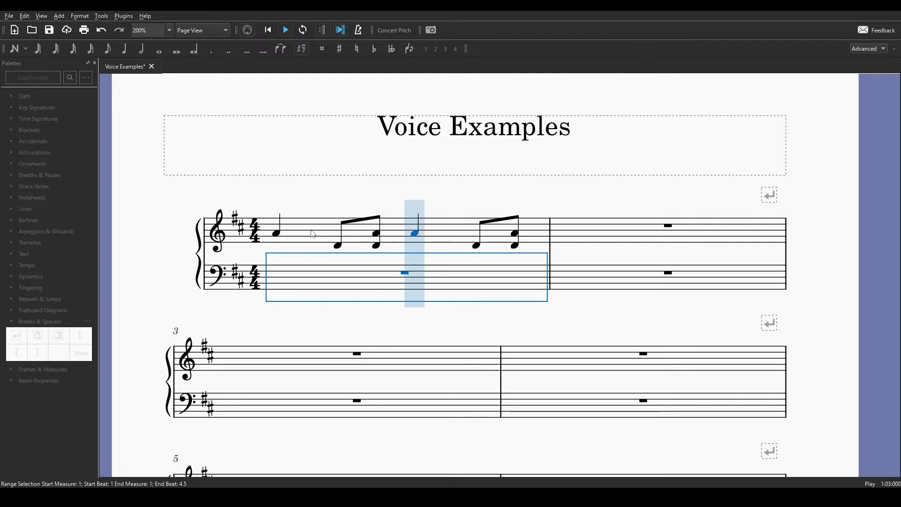
key(space)
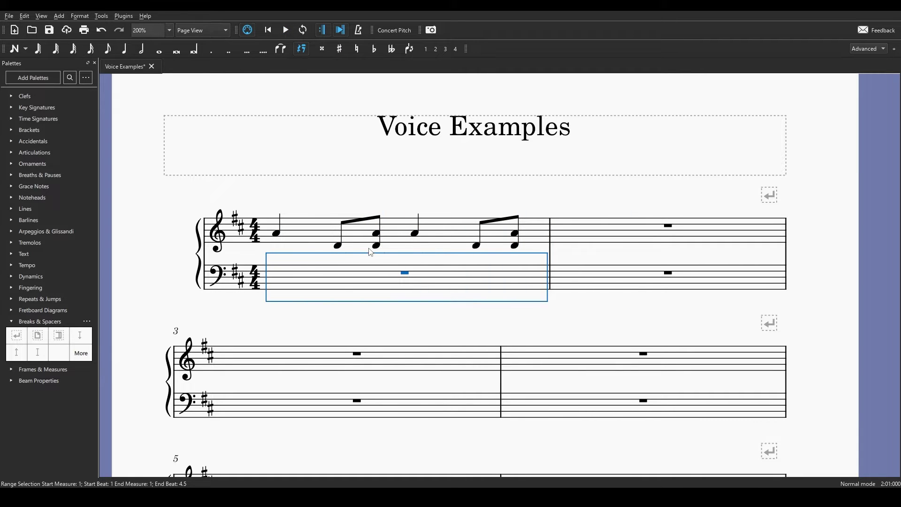
key(n)
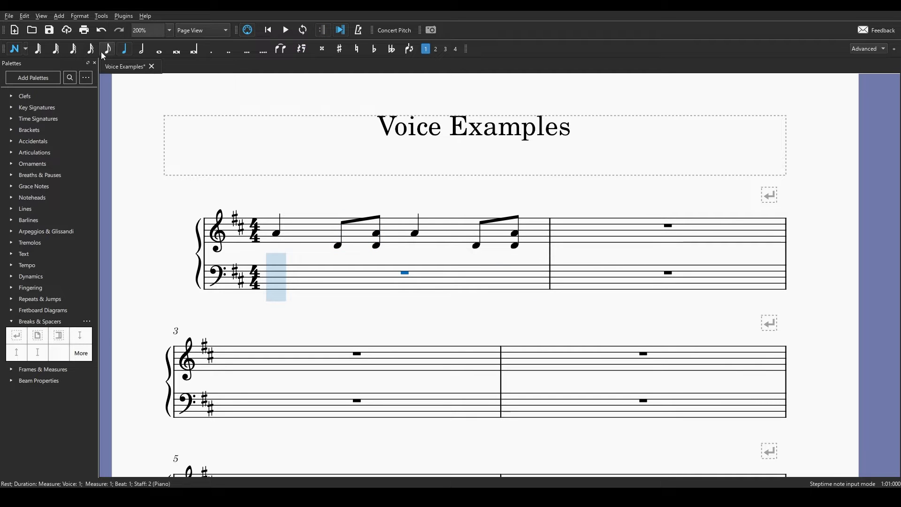
click(101, 52)
click(337, 233)
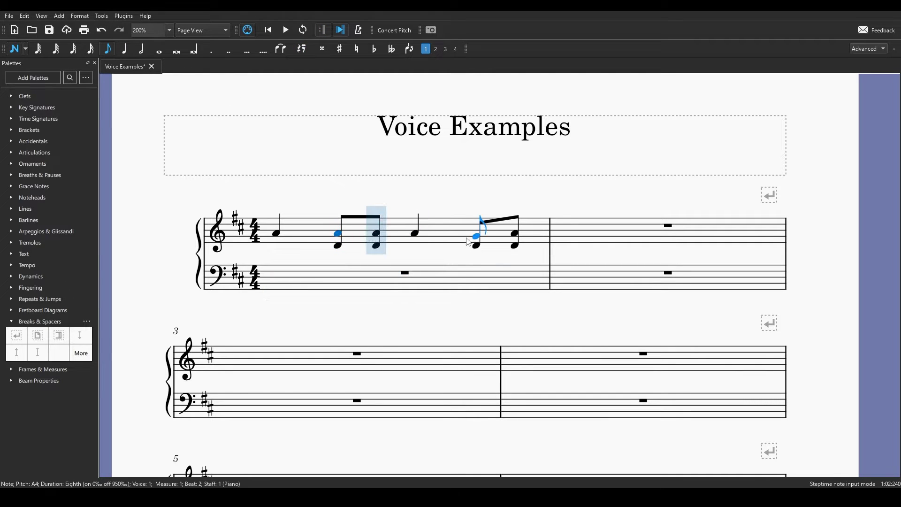
click(471, 237)
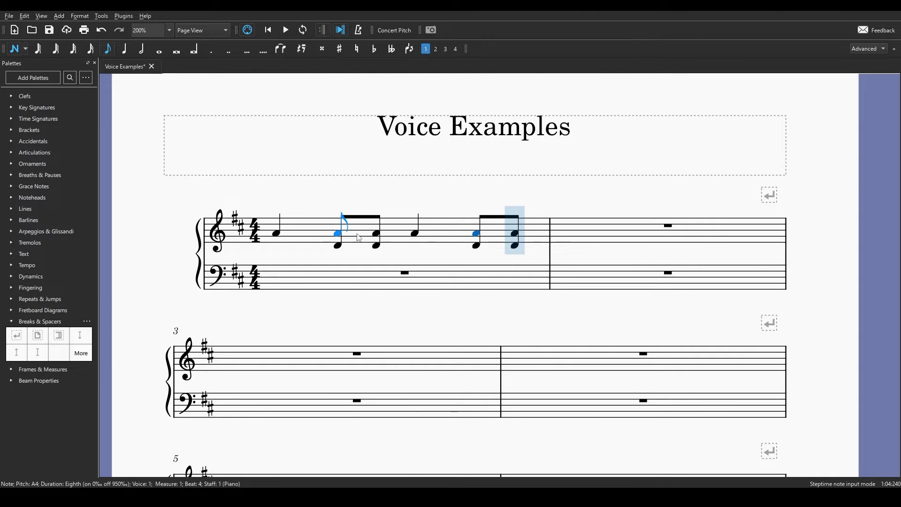
key(Escape)
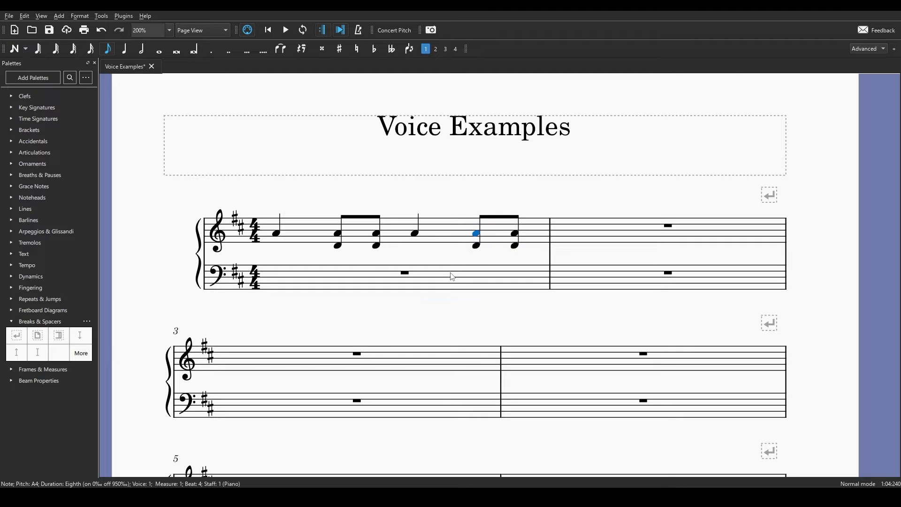
click(452, 276)
key(space)
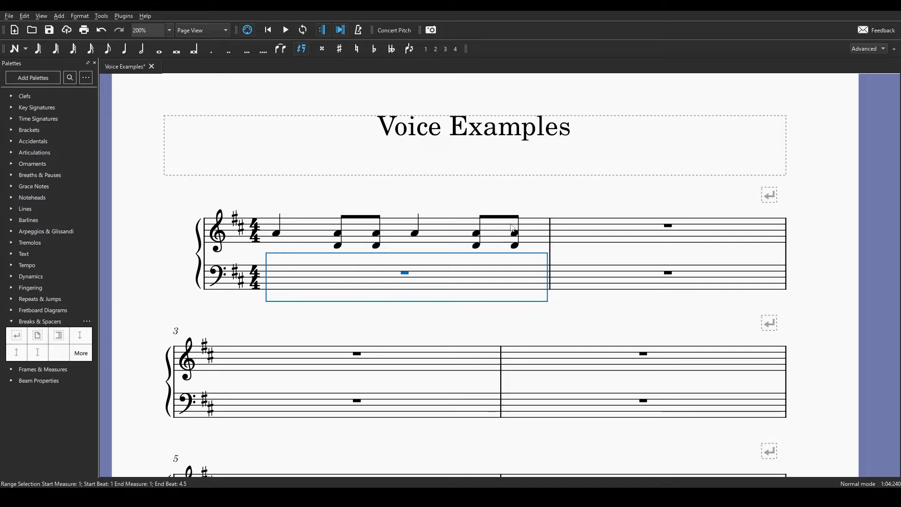
- Tie the A of each beamed eighth pair in measure 1 forward, then play it back
click(337, 233)
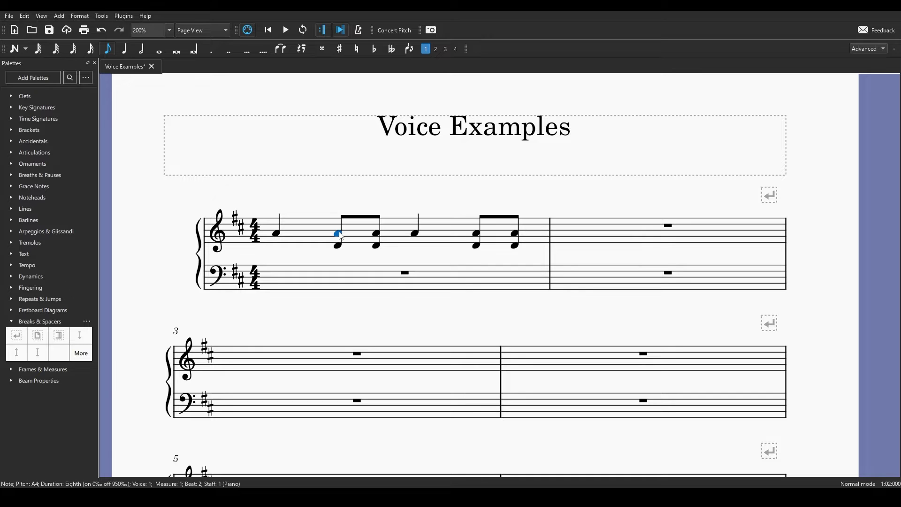
key(plus)
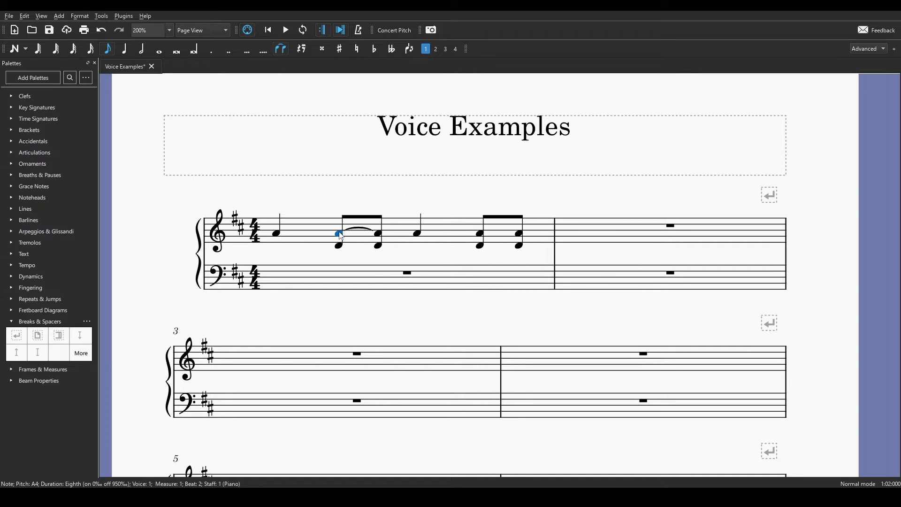
click(481, 235)
key(plus)
click(308, 276)
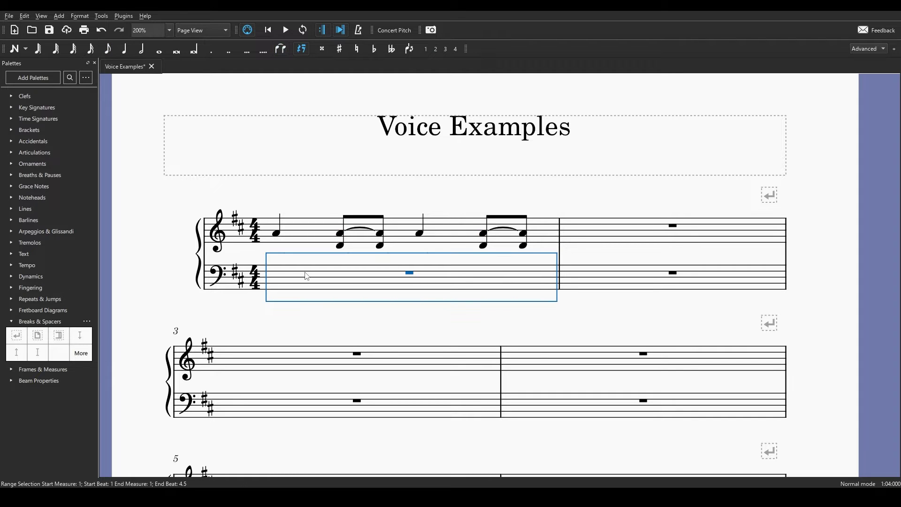
key(space)
- Select measure 2's treble staff and enter note input mode
click(630, 243)
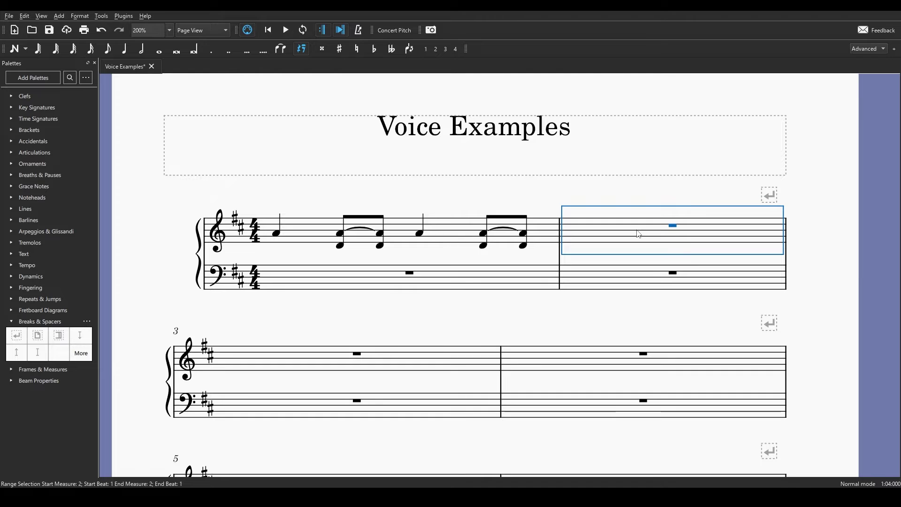
click(17, 49)
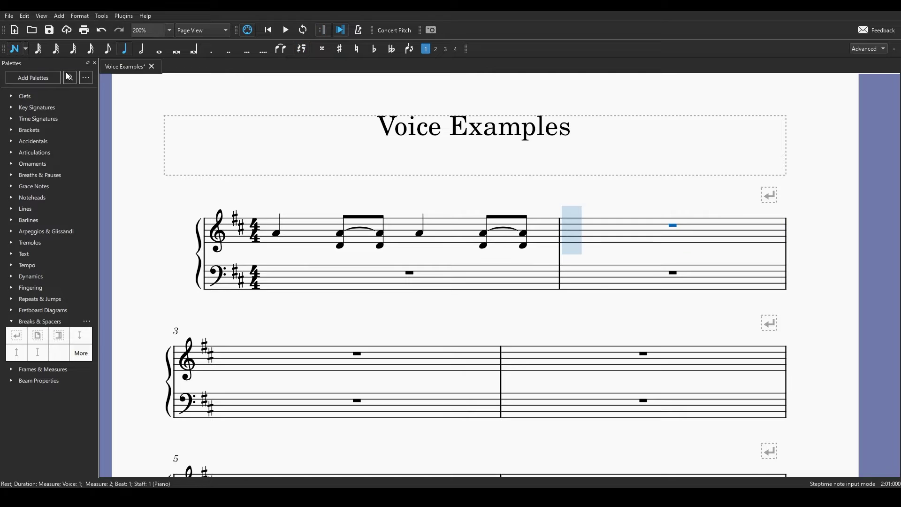
- Enter four A4 quarter notes on beats 1–4 of measure 2's treble staff
click(601, 237)
click(626, 238)
click(702, 238)
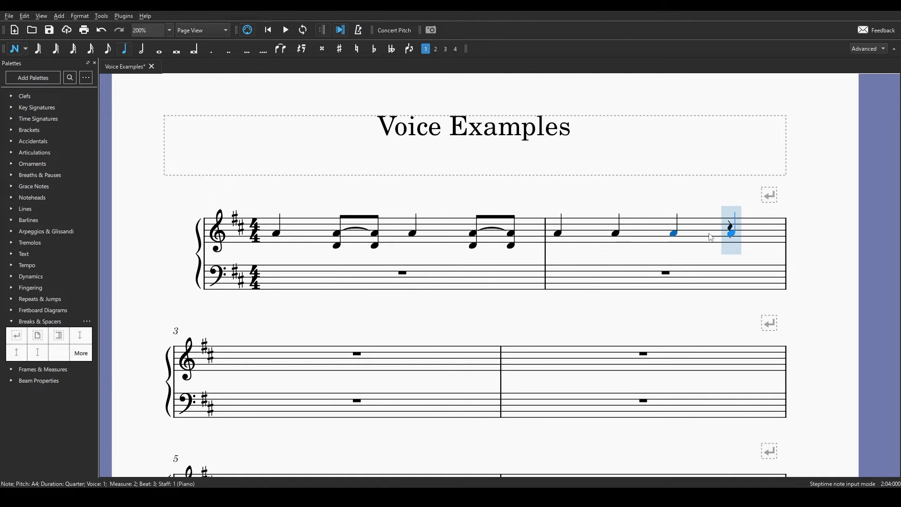
click(735, 234)
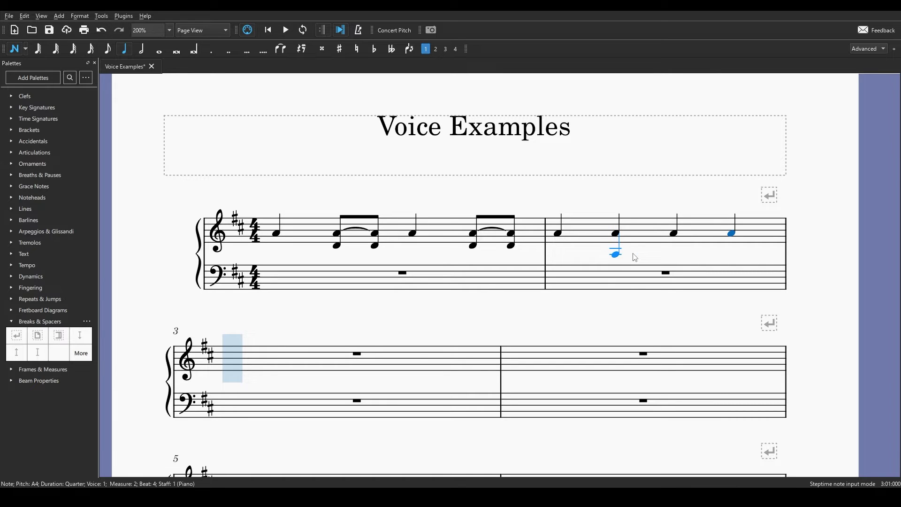
click(437, 50)
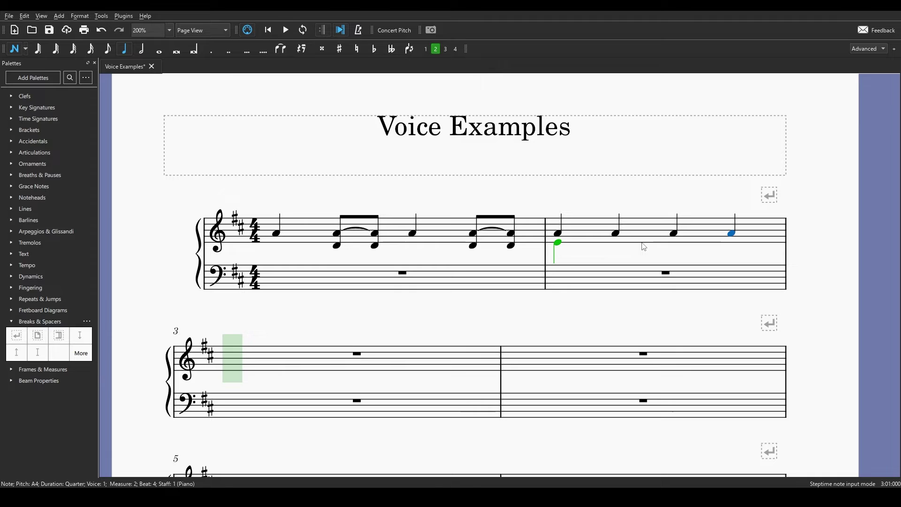
- In voice 2, enter quarter rests on beats 1 and 3 and beamed D4 eighth pairs on 2 and 4
click(563, 250)
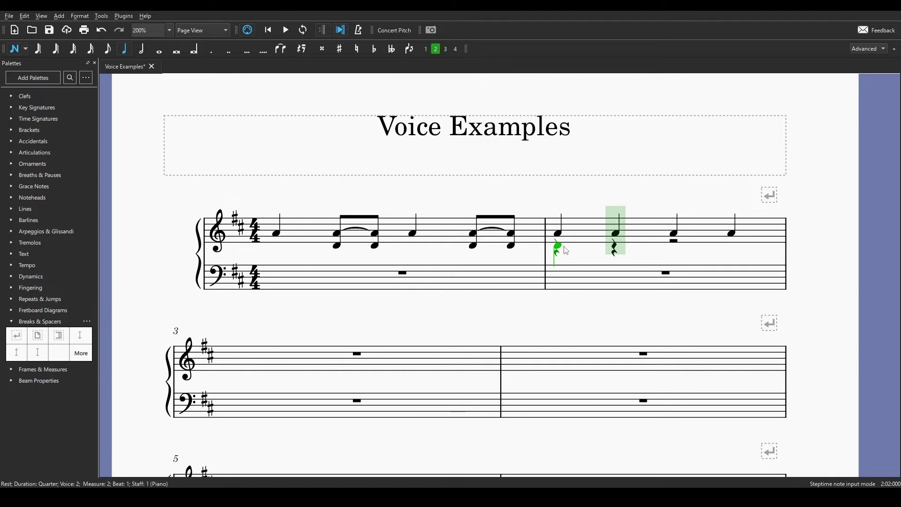
key(3)
click(622, 245)
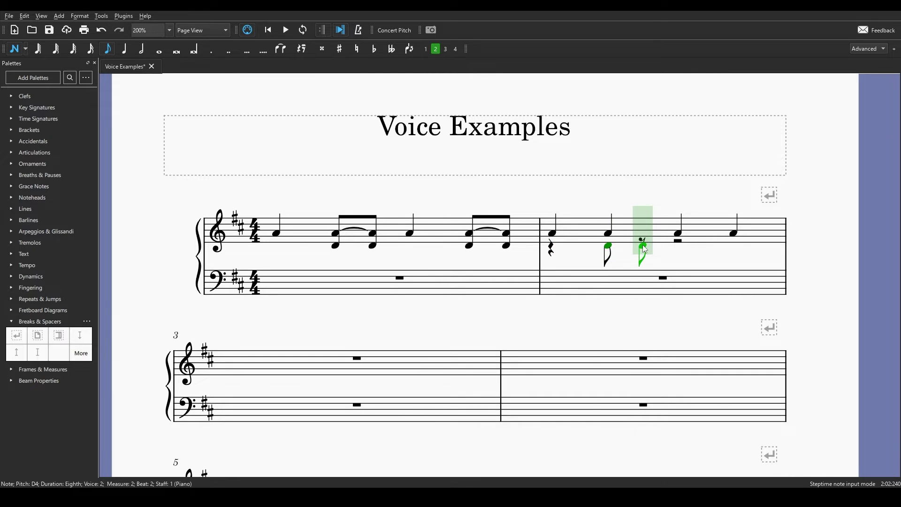
click(643, 244)
key(5)
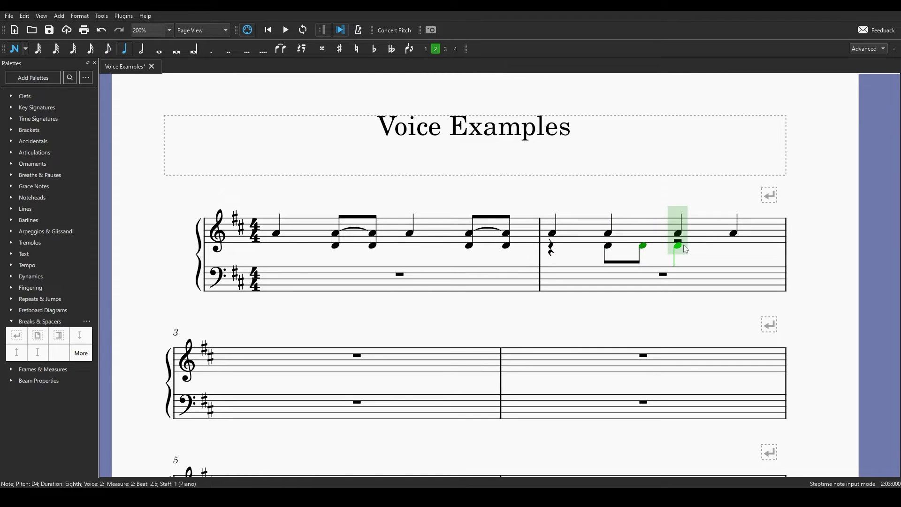
key(0)
key(4)
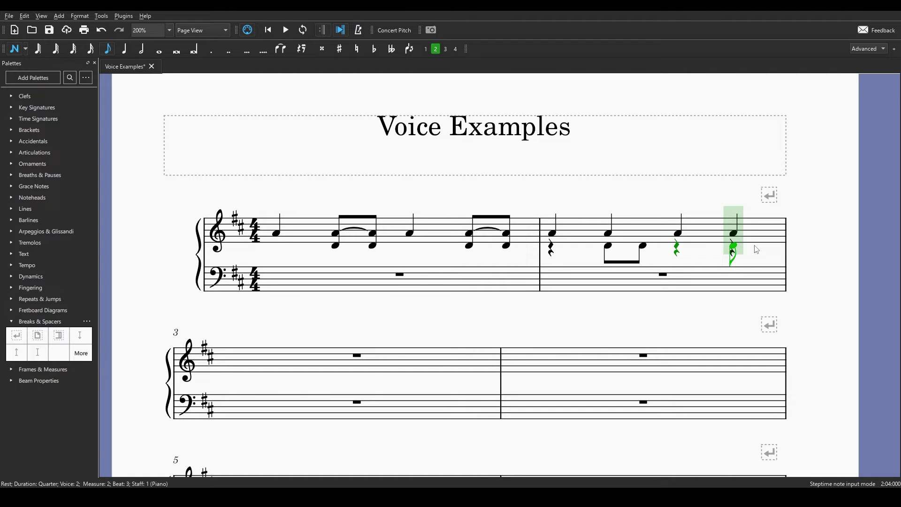
click(753, 248)
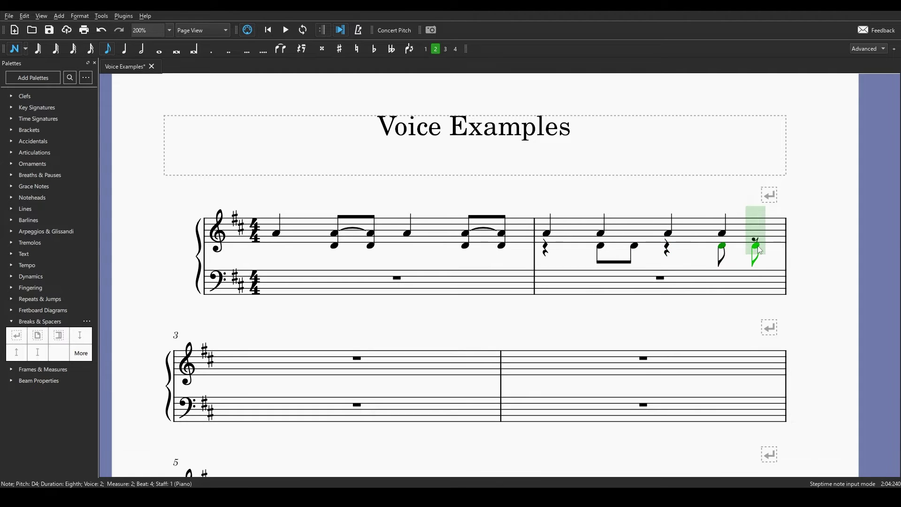
click(755, 246)
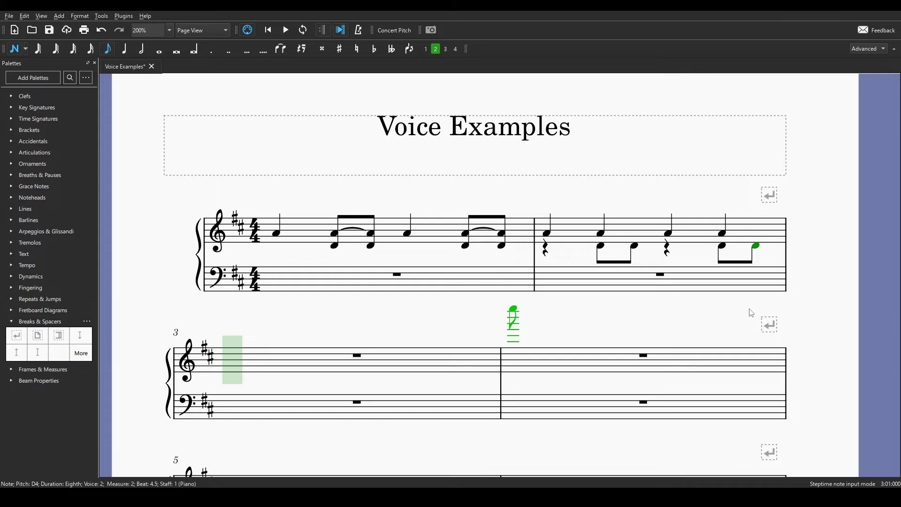
key(Escape)
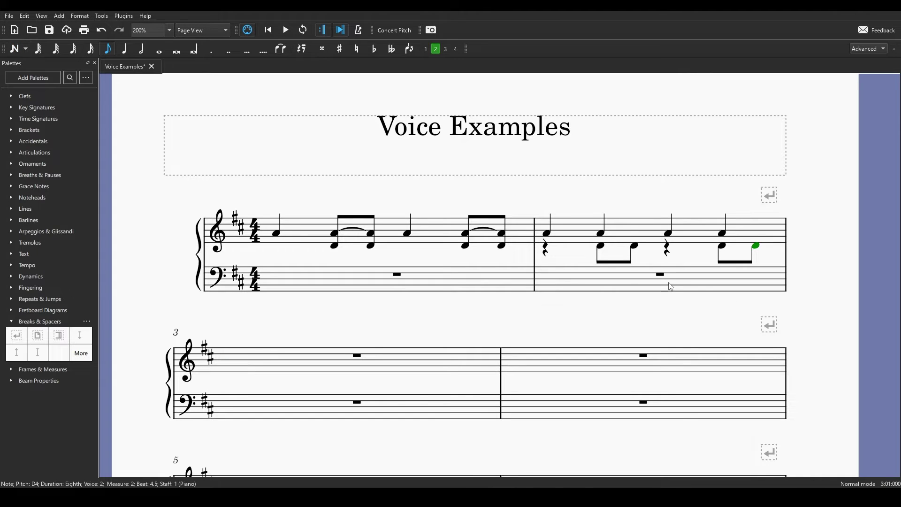
click(630, 287)
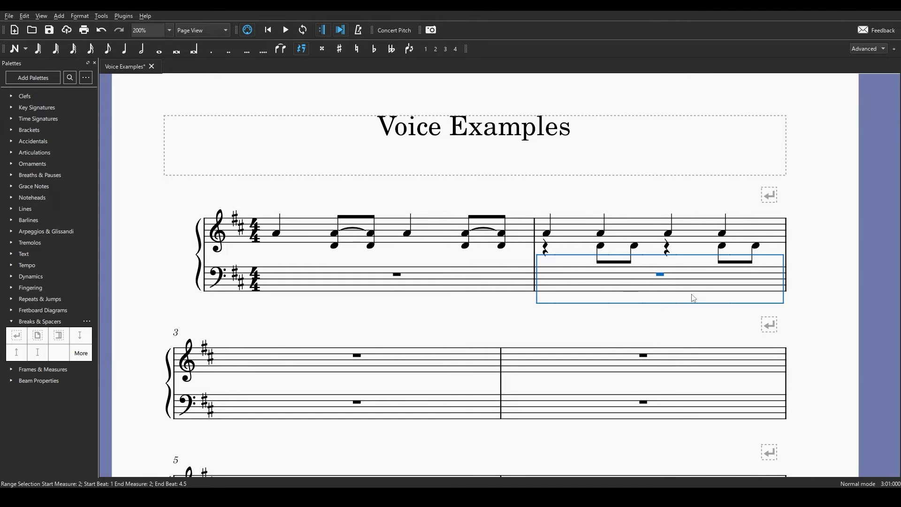
key(space)
click(348, 283)
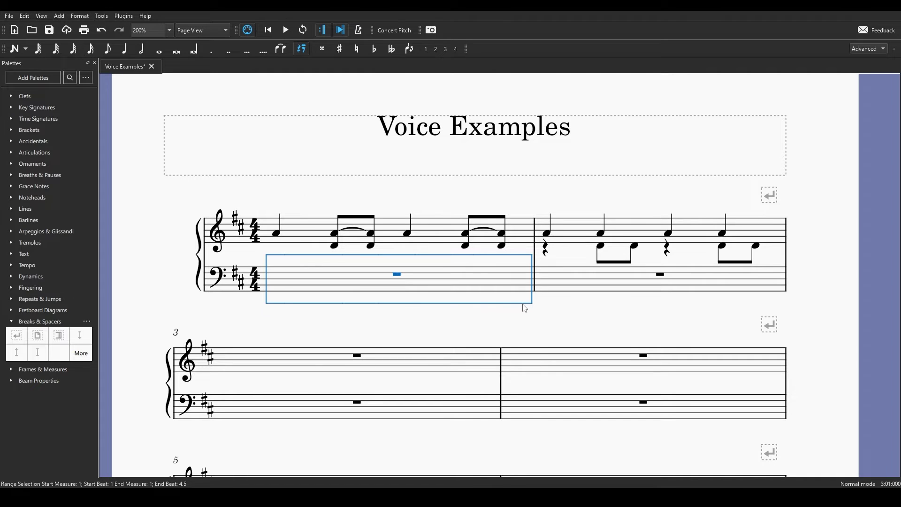
key(space)
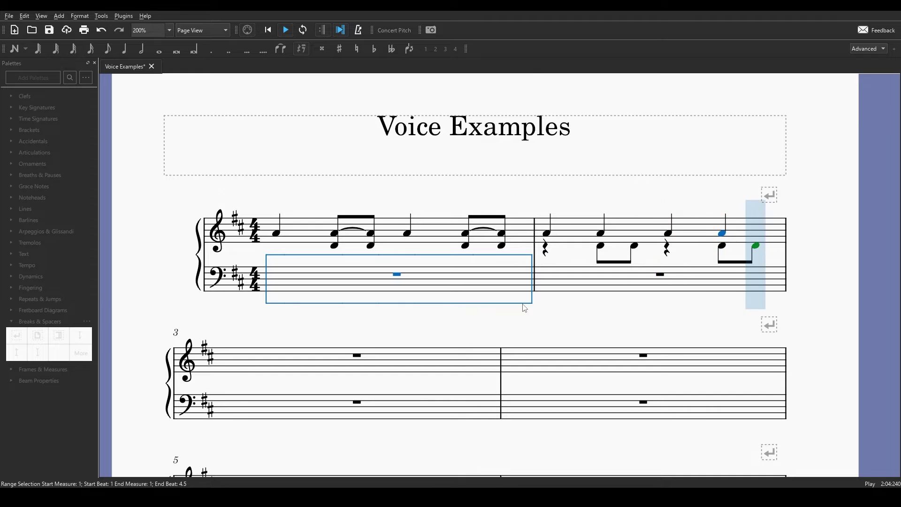
key(space)
- Select measure 2's bass, then its treble staff, to show voice 1 in blue and voice 2 in green
click(597, 283)
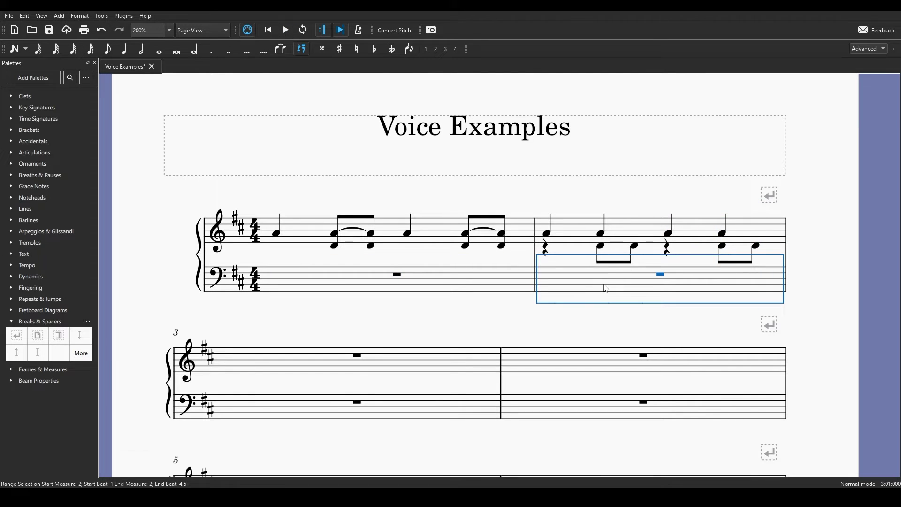
click(651, 227)
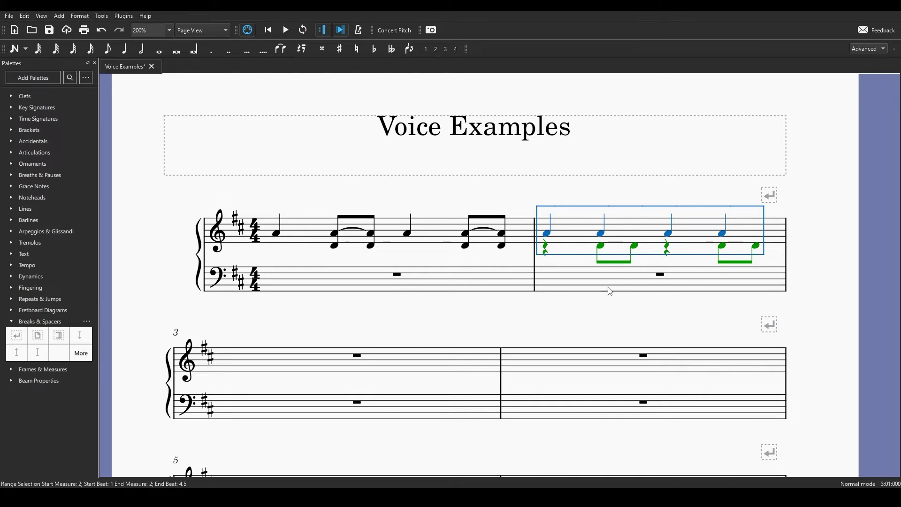
click(624, 287)
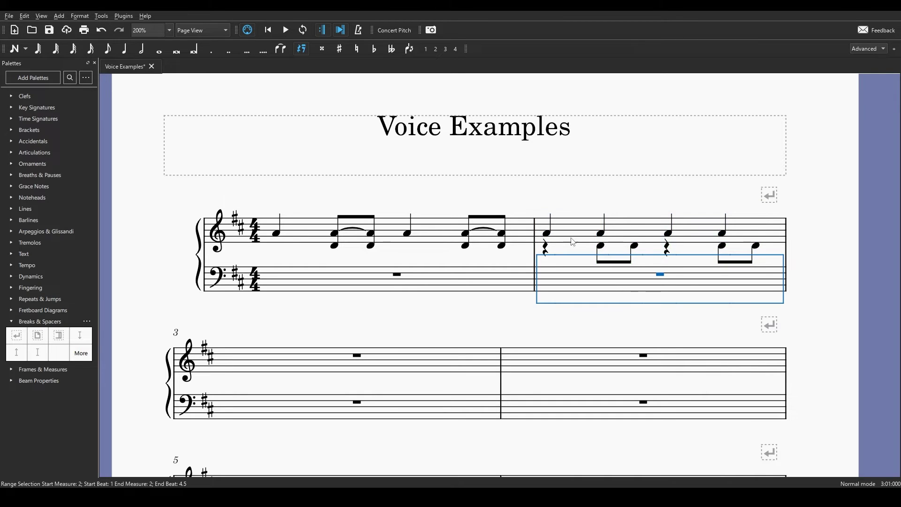
click(639, 230)
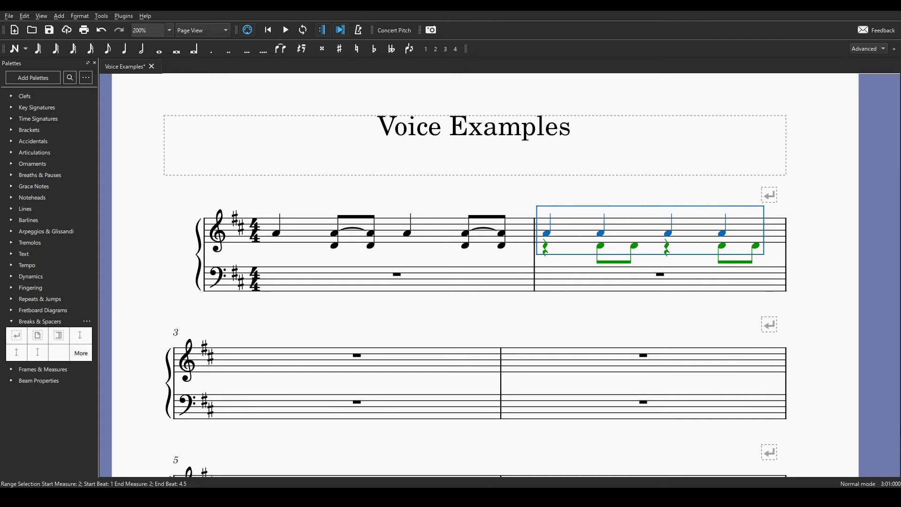
- Enter an E5 quarter in voice 1 and an F#4 quarter in voice 2 on beat 1 of measure 3
click(322, 365)
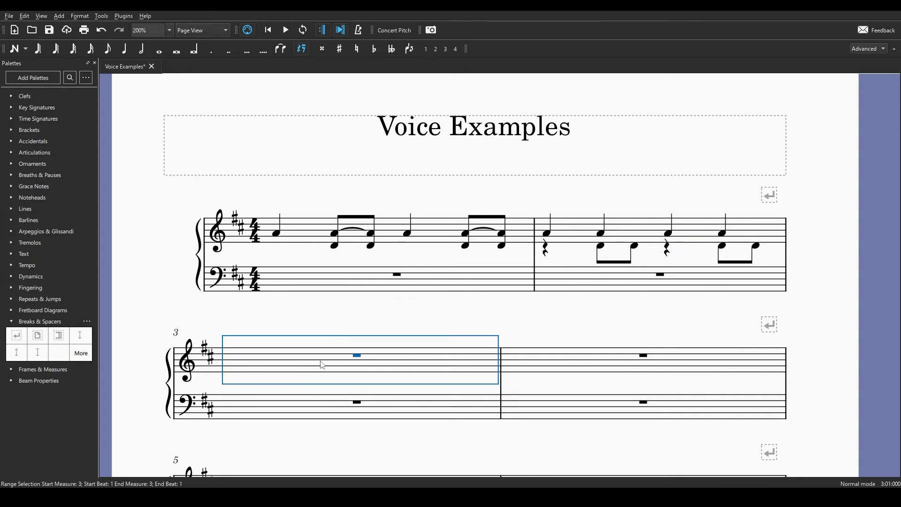
scroll(395, 370, down, 2)
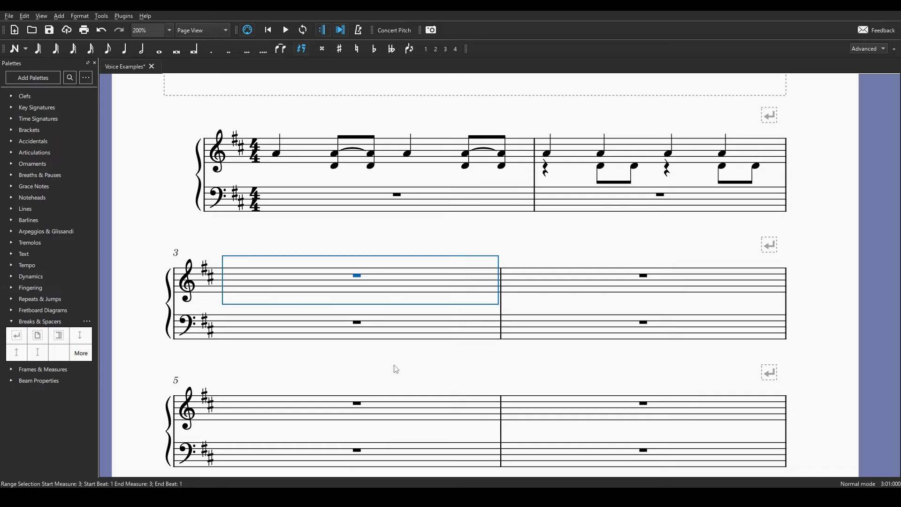
scroll(395, 370, down, 1)
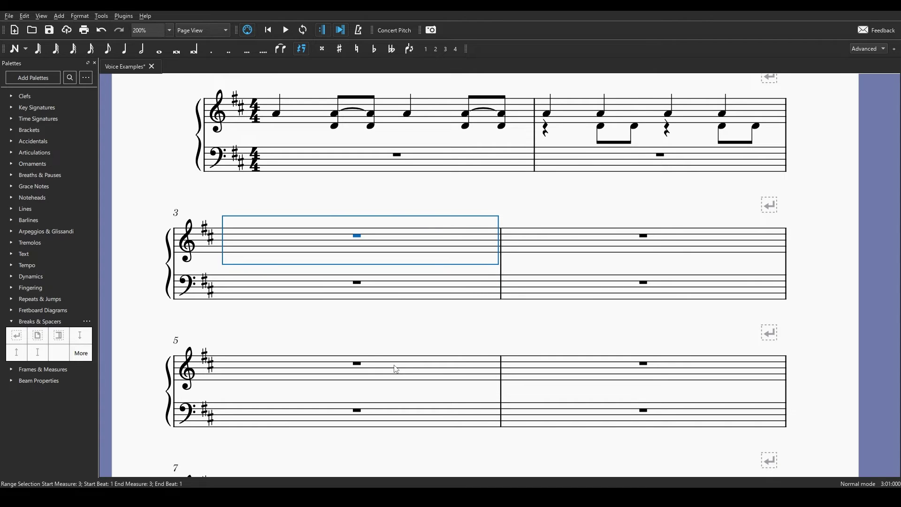
click(14, 49)
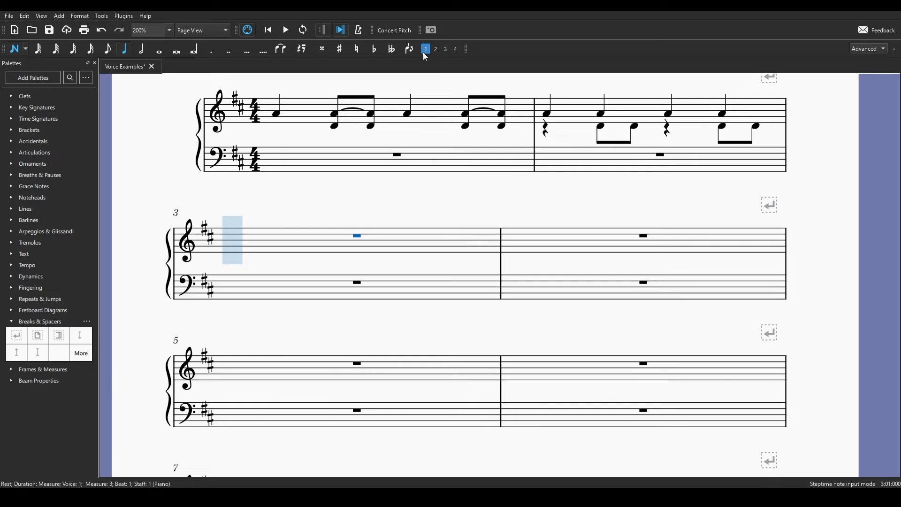
click(260, 232)
key(ctrl+alt+2)
key(Left)
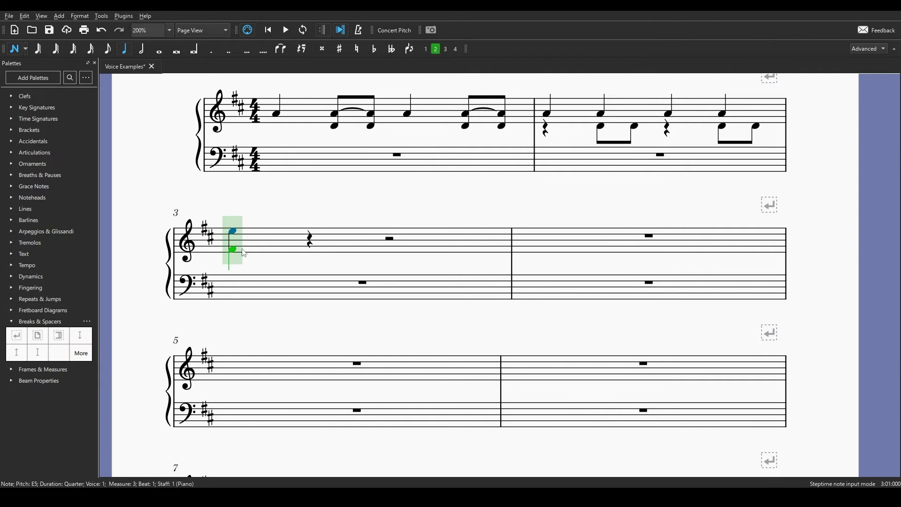
click(242, 252)
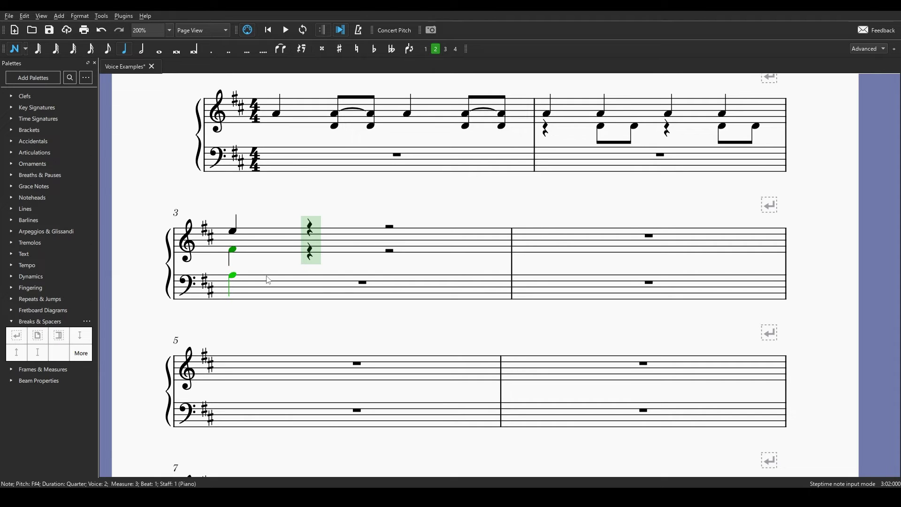
- Add a voice-3 note and a voice-4 B2 on beat 1 of measure 3's bass staff
key(ctrl+alt+3)
key(Left)
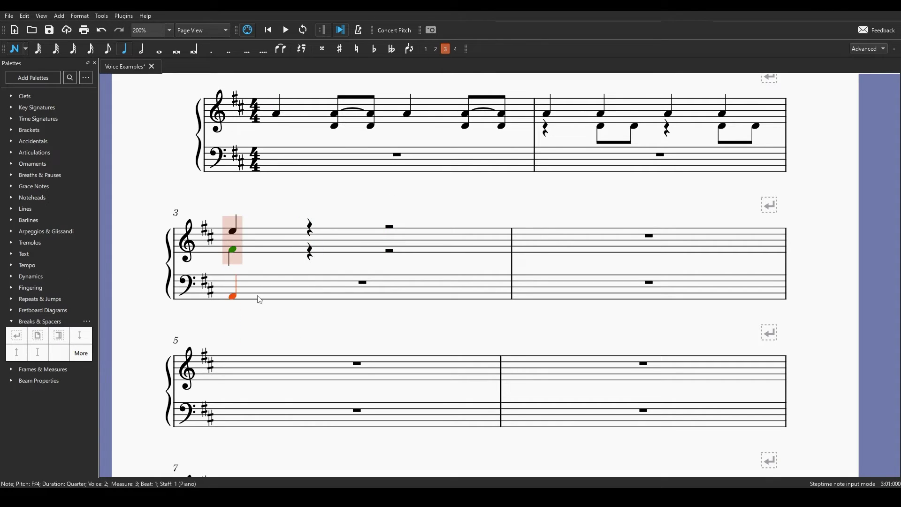
click(255, 282)
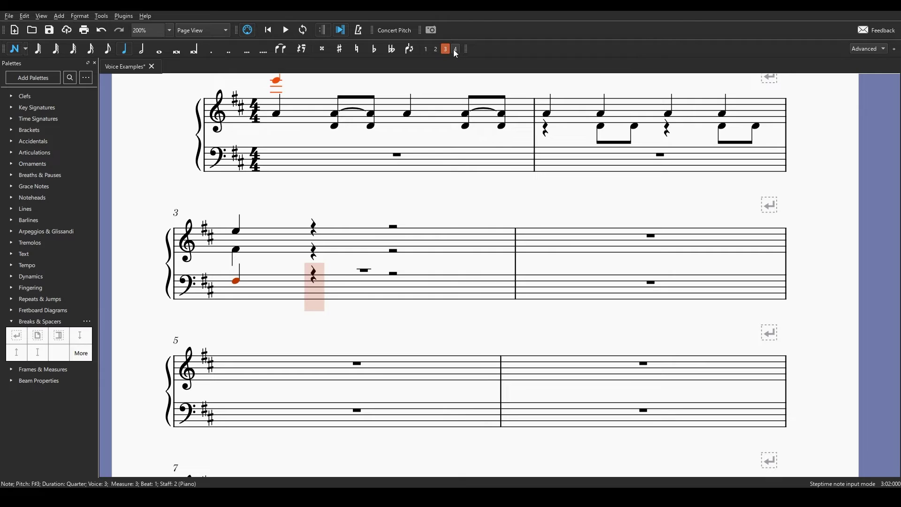
click(456, 48)
key(Left)
click(257, 293)
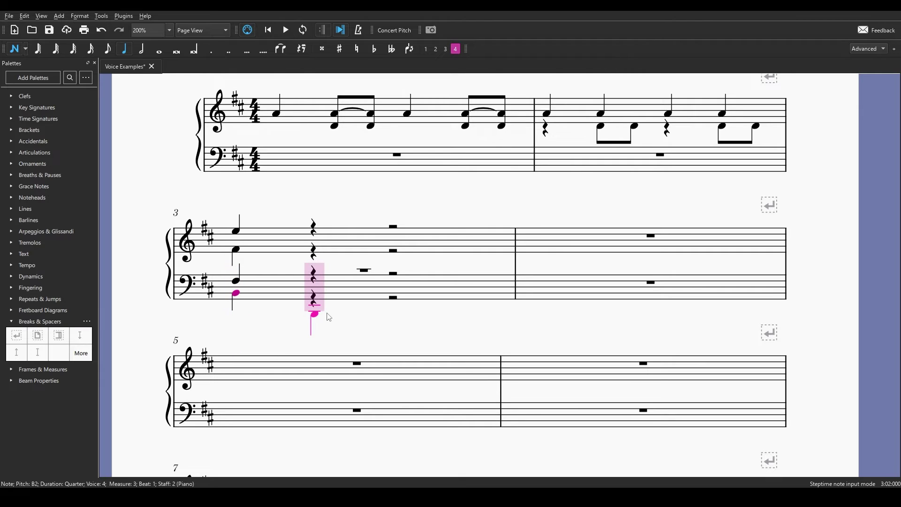
key(Escape)
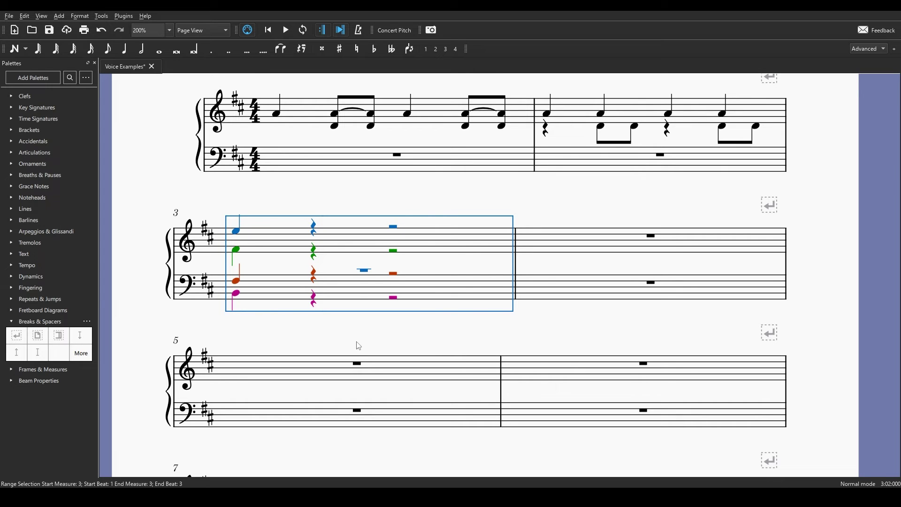
key(Delete)
- Enter whole notes in measures 3–4, then voice-2 quarters (rest, A, D, F) in measure 3
key(n)
key(7)
key(d)
key(d)
key(ctrl+Left)
key(ctrl+Left)
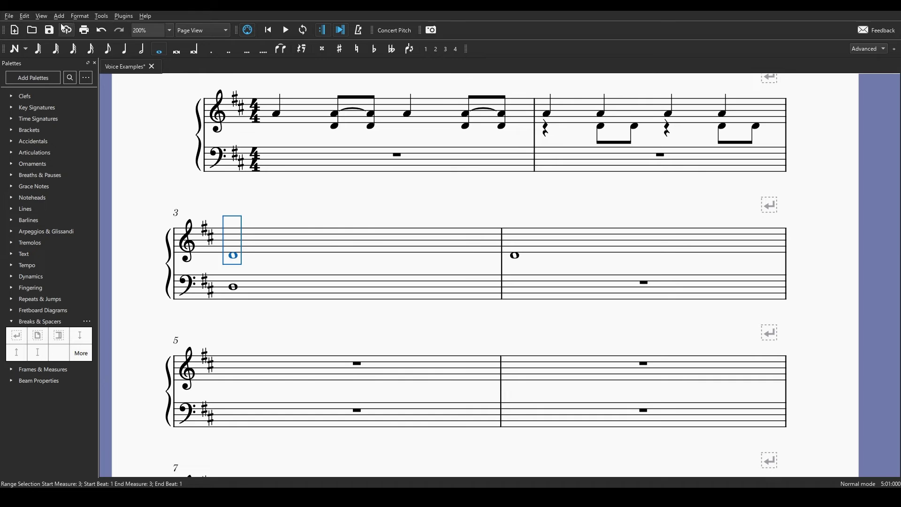
key(ctrl+alt+2)
text(50adf)
key(Escape)
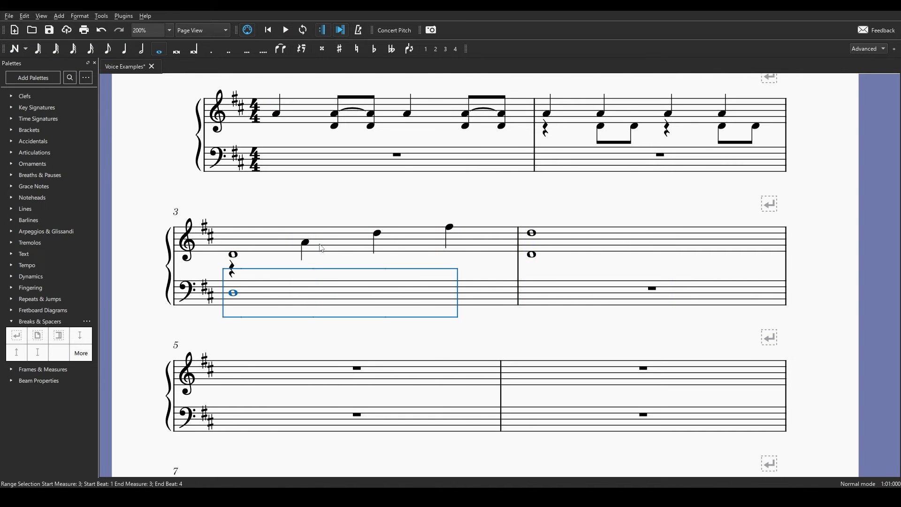
- Add the bass-staff eighth-note pairs in measure 3 in voice 4
click(324, 243)
click(329, 307)
key(n)
key(4)
click(445, 49)
text(aa)
key(ctrl+alt+1)
text(7bb)
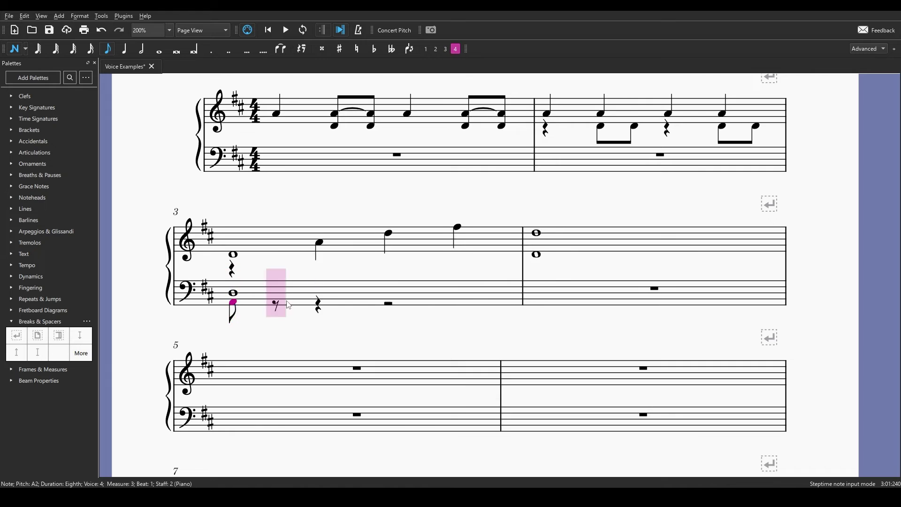
- Add a voice-3 sixteenth run A-B-C-D rising to a whole D6 in measure 3's treble
key(Escape)
click(446, 255)
key(n)
key(ctrl+alt+3)
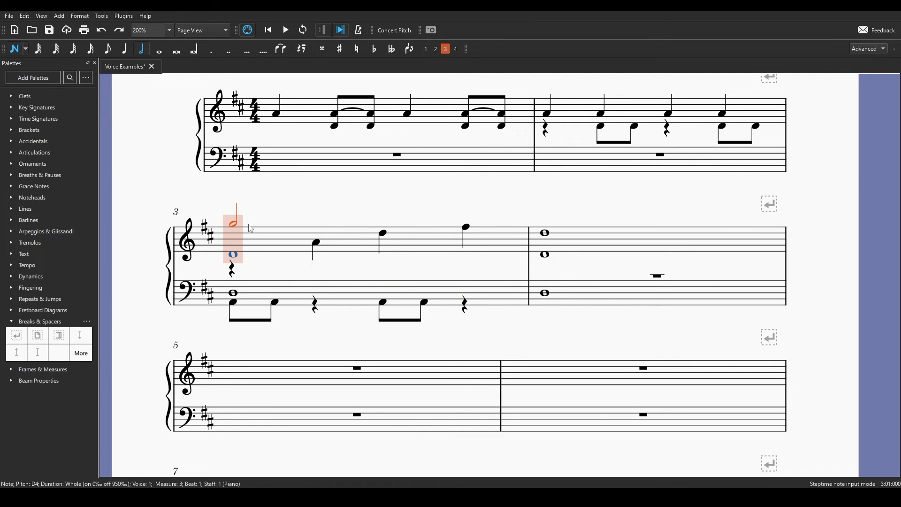
key(Right)
key(Right)
key(Right)
text(3abcd7d)
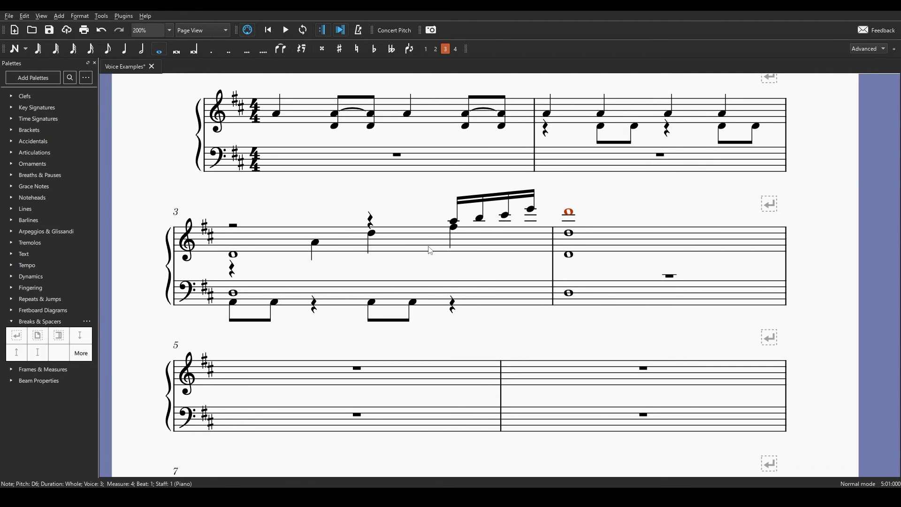
key(Escape)
click(431, 251)
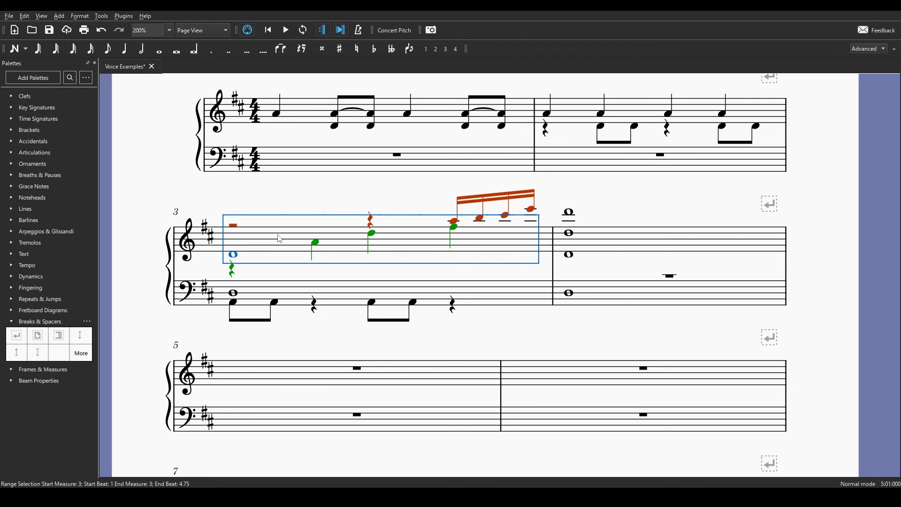
shift+click(652, 297)
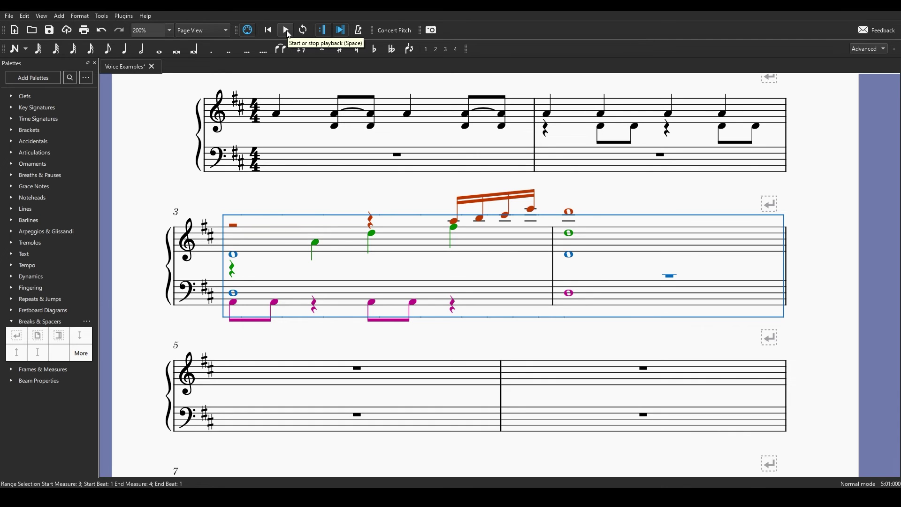
- Select measures 3–4 on both piano staves and play them back
click(288, 32)
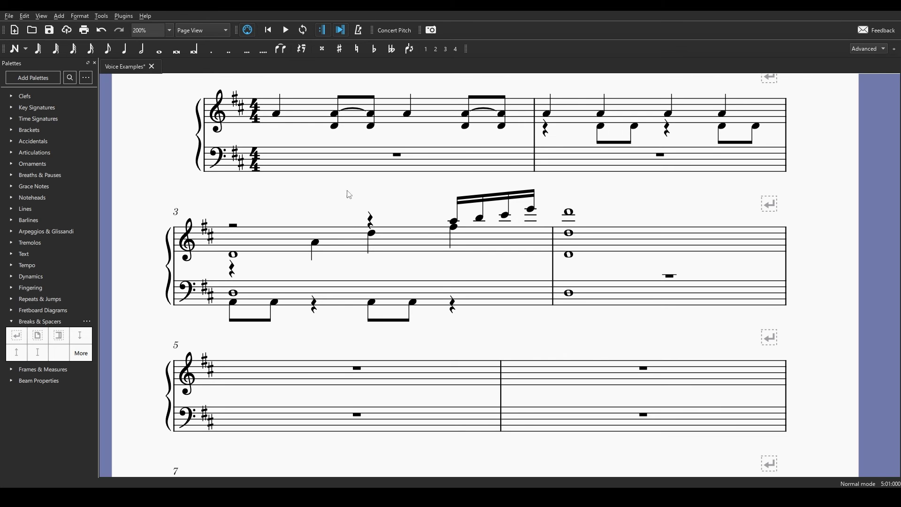
click(359, 124)
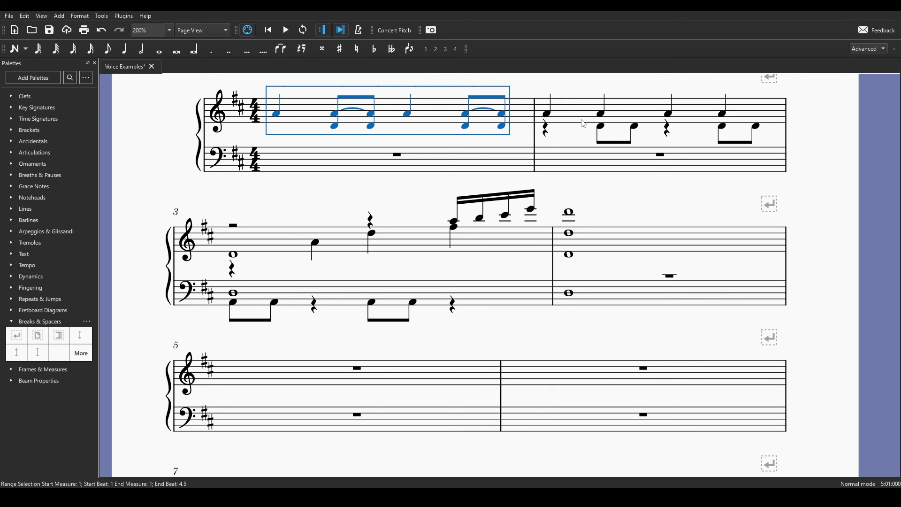
click(429, 243)
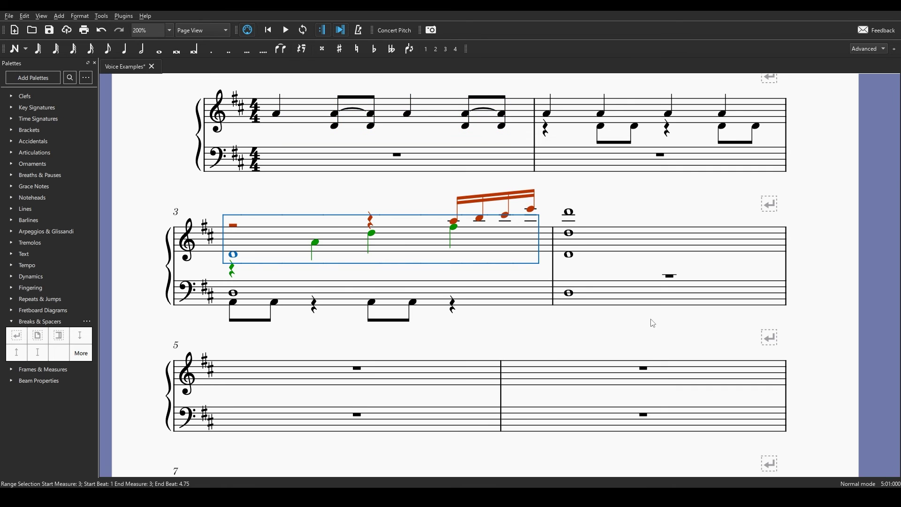
shift+click(651, 295)
key(space)
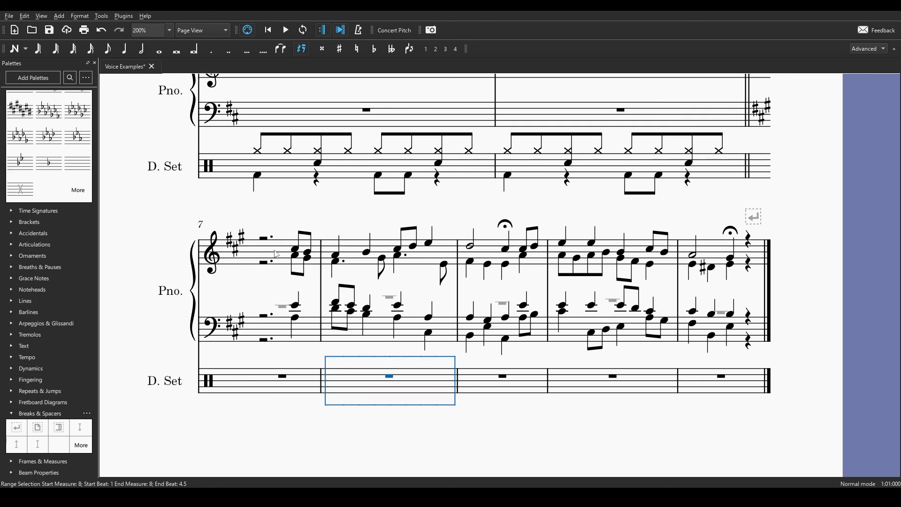
- Select the chorale in measures 7–11 on both staves and mark it ♩ = 70
key(ctrl+z)
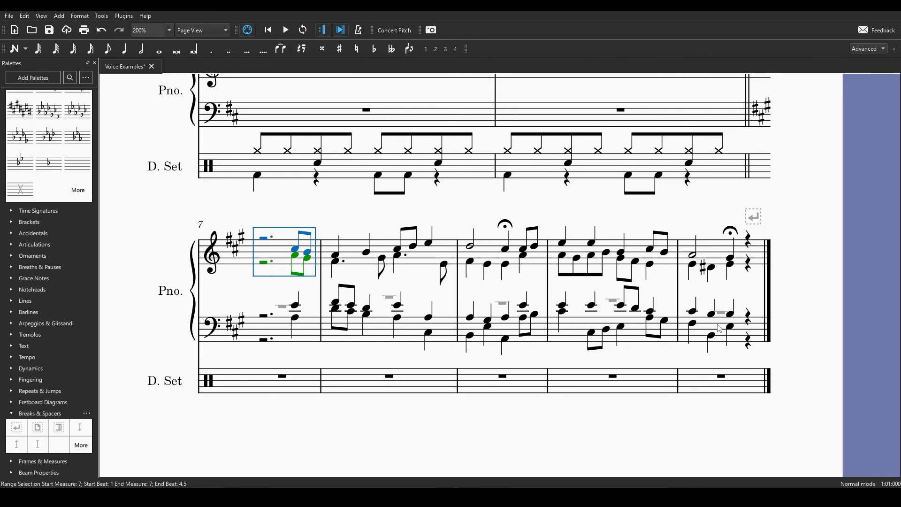
shift+click(721, 329)
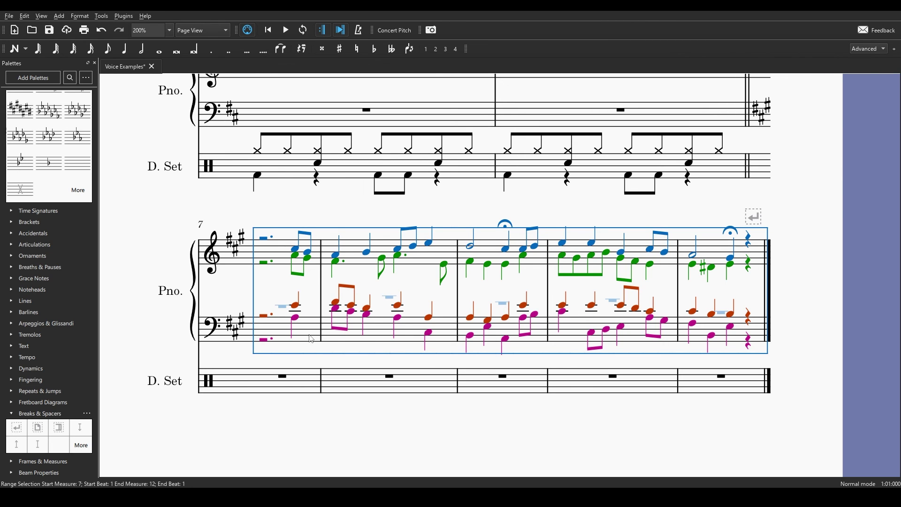
key(space)
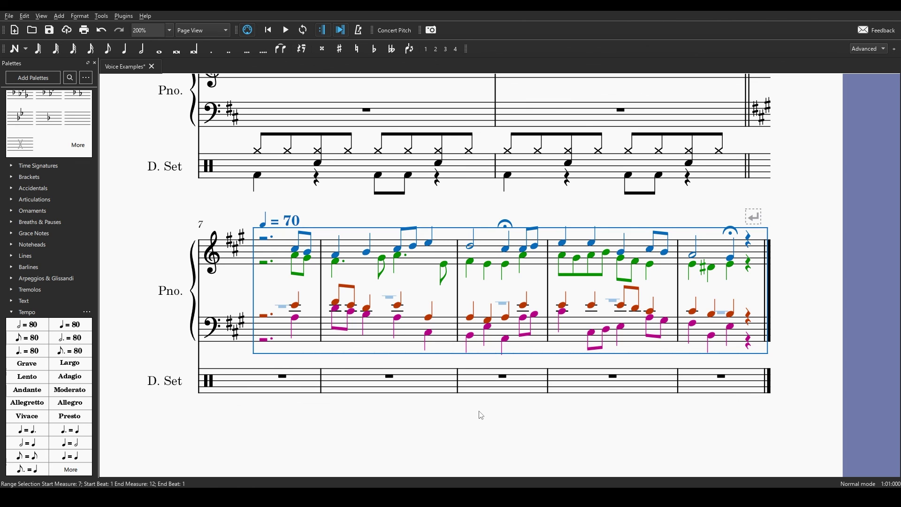
- Zoom in slightly and scroll up to the Voice Examples title on page one
key(ctrl+plus)
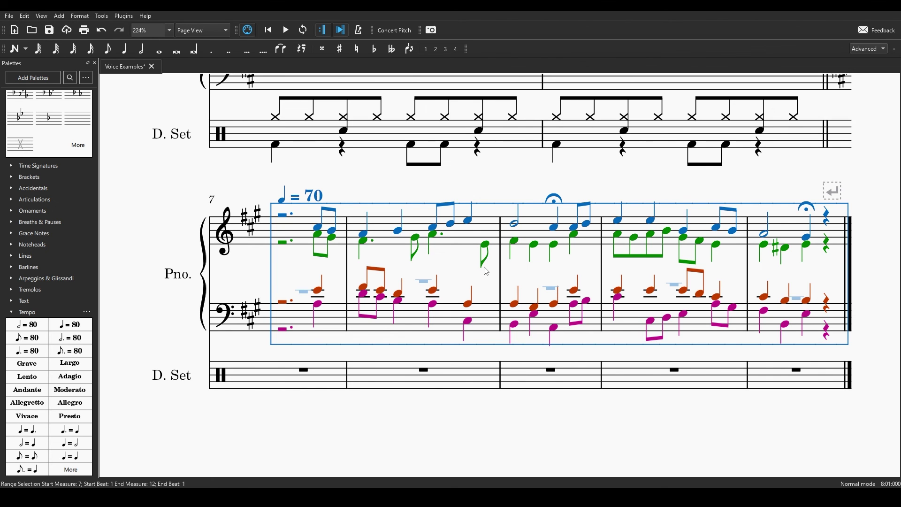
scroll(487, 272, up, 10)
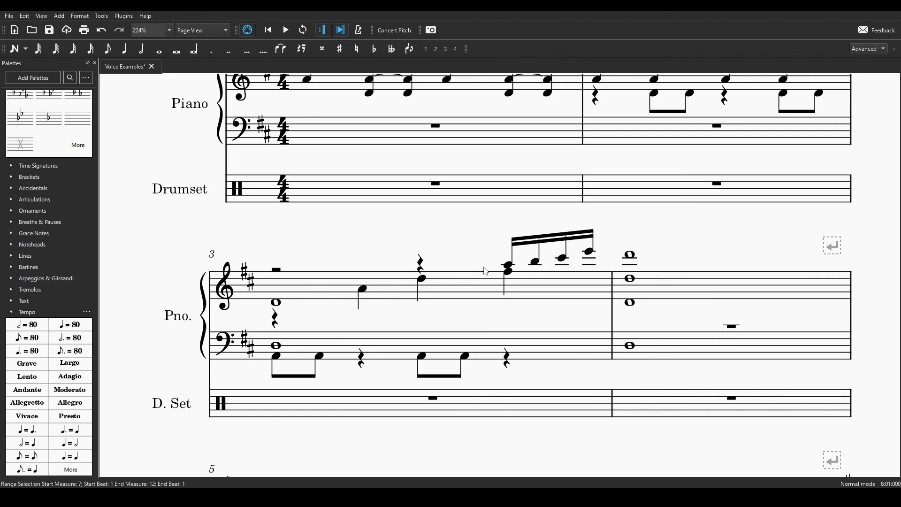
scroll(486, 271, up, 2)
scroll(486, 271, up, 3)
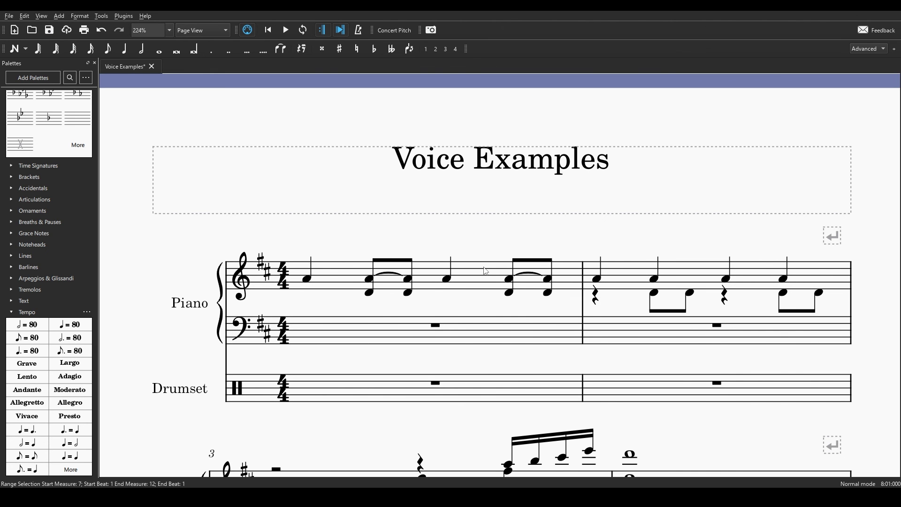